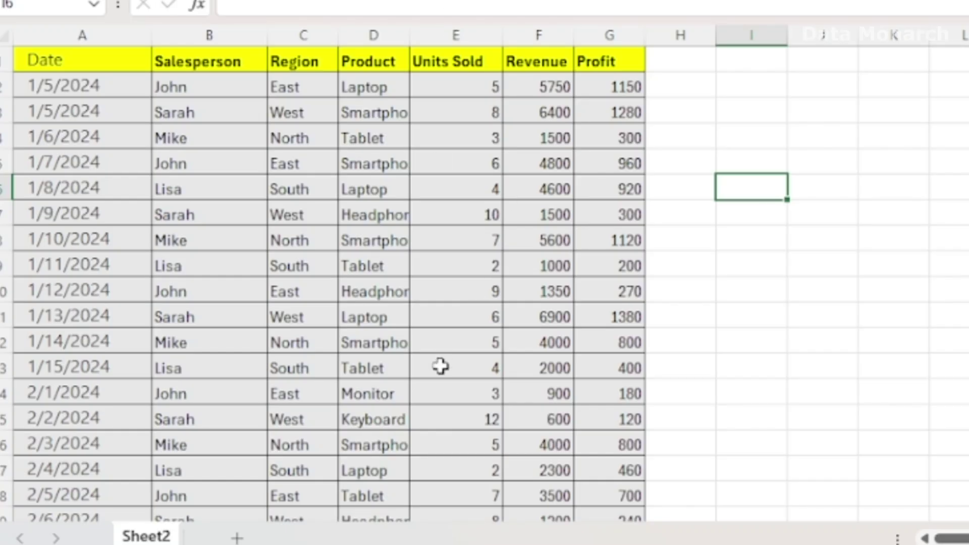
Convert the sales data range A1:G31 into a table with headers.
{"action": "scroll", "coordinate": [440, 367], "scroll_direction": "down", "scroll_amount": 6}
{"action": "scroll", "coordinate": [440, 367], "scroll_direction": "up", "scroll_amount": 6}
{"action": "scroll", "coordinate": [526, 336], "scroll_direction": "down", "scroll_amount": 4}
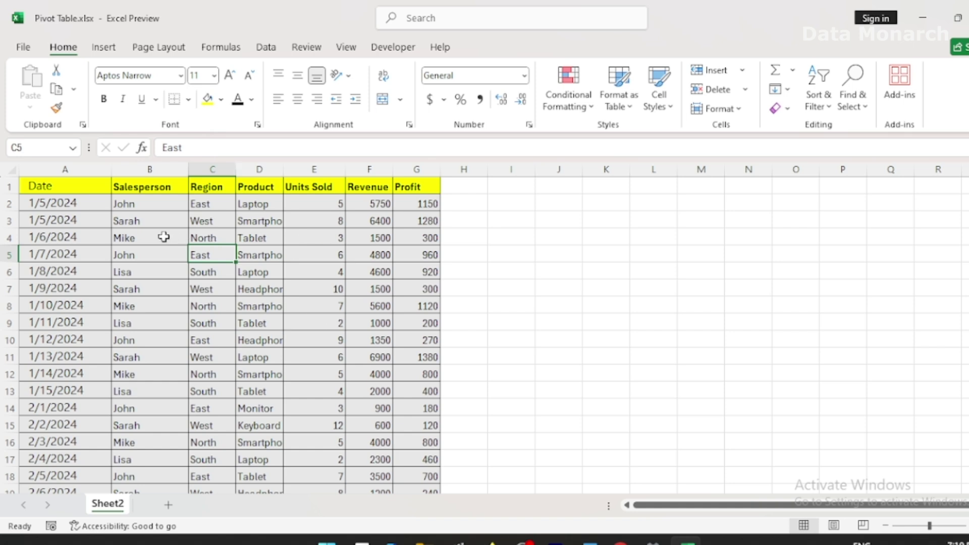
{"action": "left_click", "coordinate": [127, 224]}
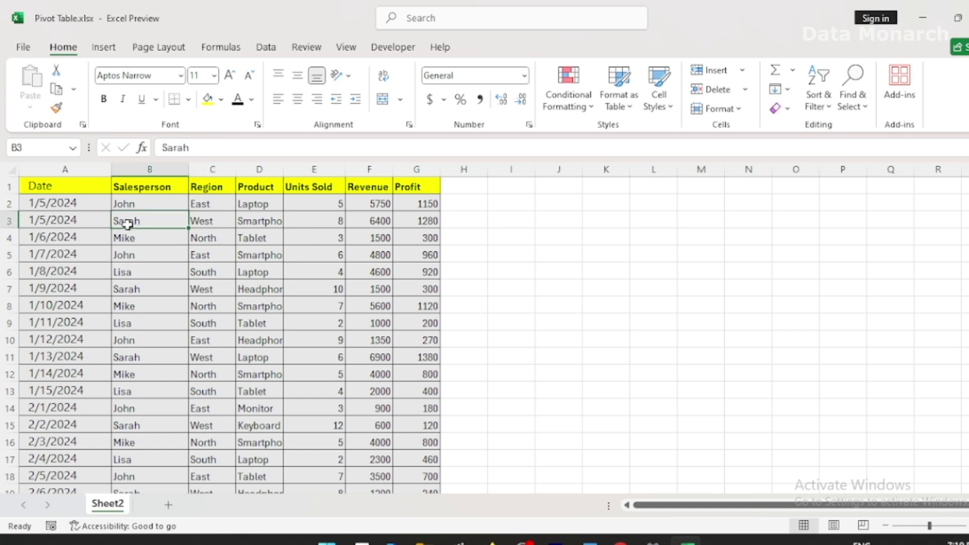
{"action": "key", "text": "ctrl+t"}
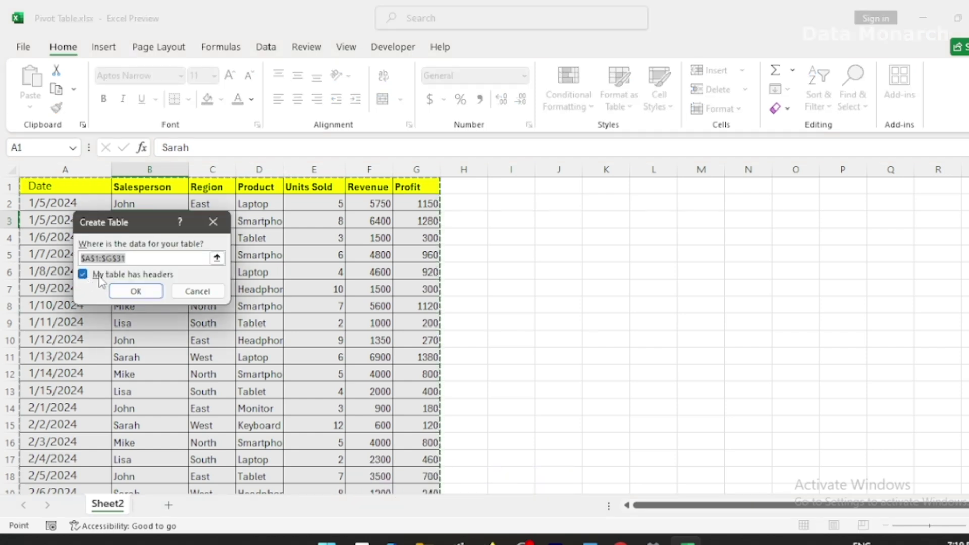
{"action": "left_click", "coordinate": [136, 292]}
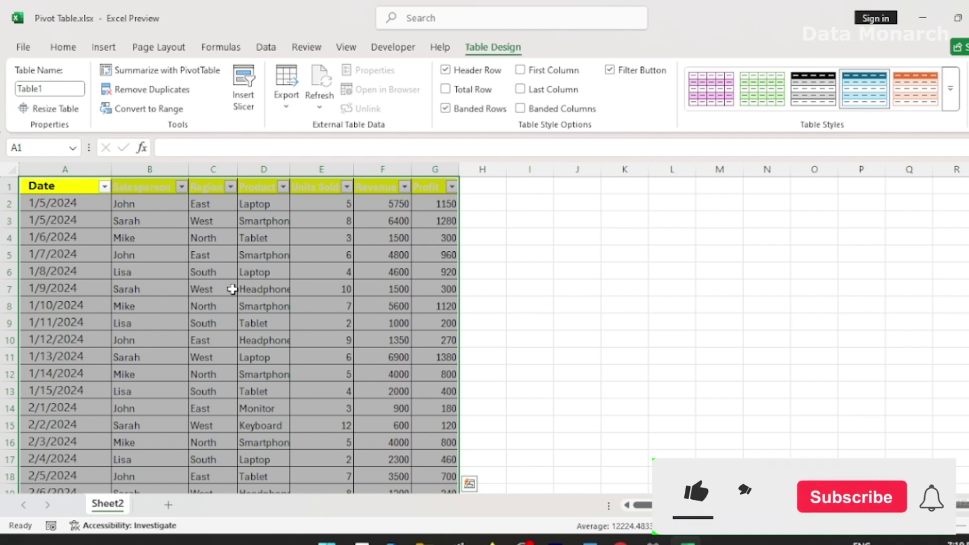
Create a PivotTable from Table1 on a new worksheet.
{"action": "left_click", "coordinate": [206, 289]}
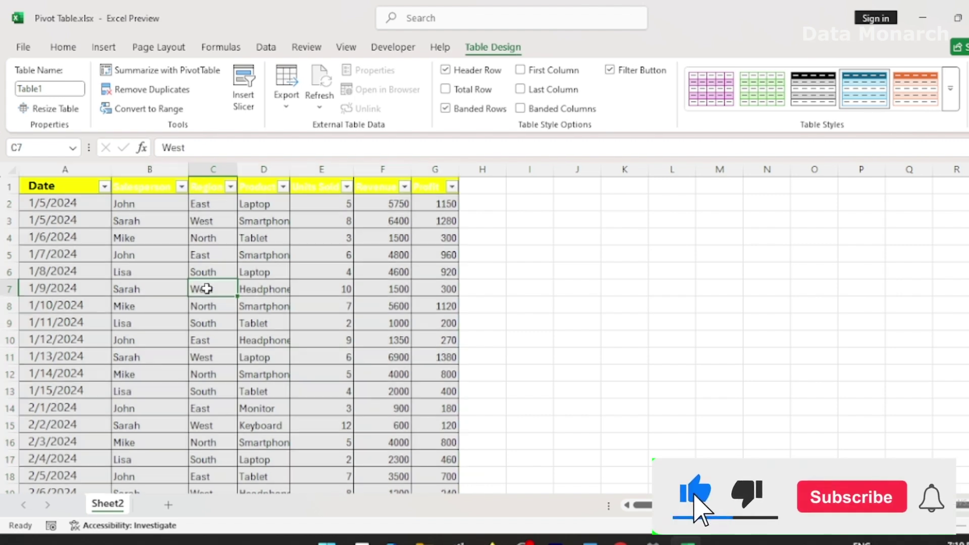
{"action": "left_click", "coordinate": [104, 48]}
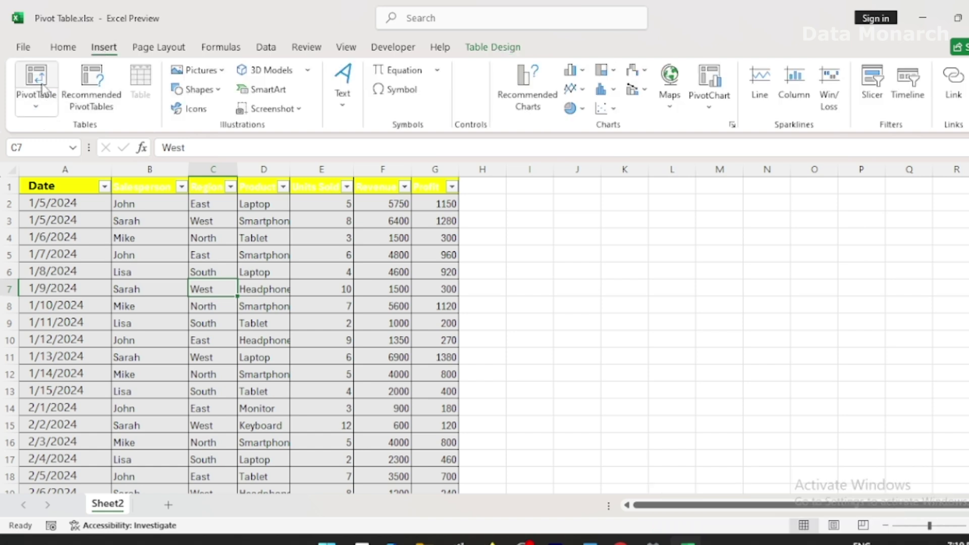
{"action": "left_click", "coordinate": [35, 110]}
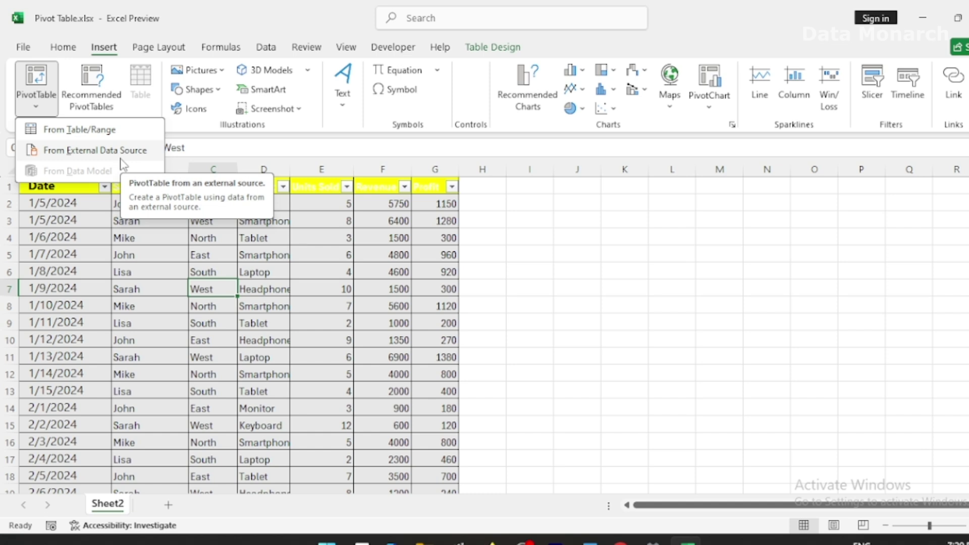
{"action": "left_click", "coordinate": [98, 130]}
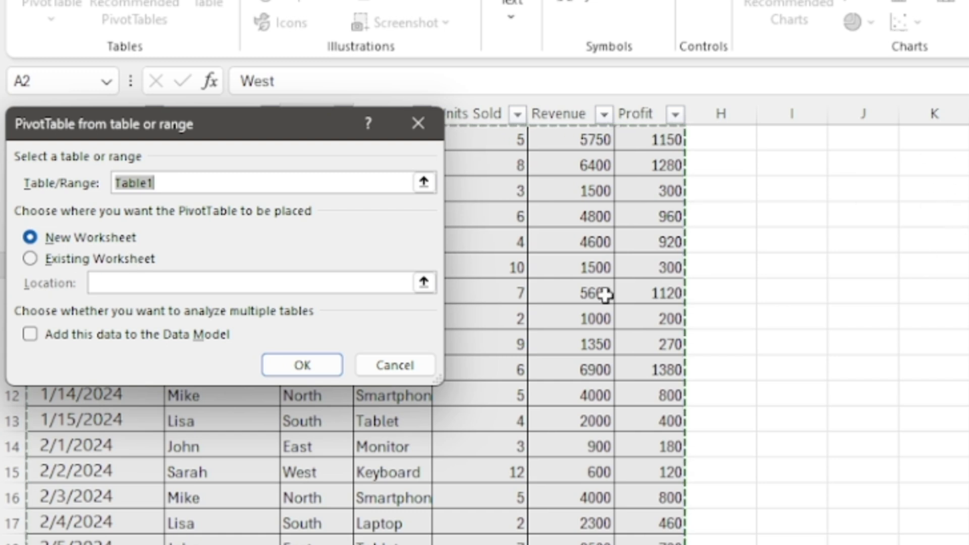
{"action": "left_click", "coordinate": [42, 259]}
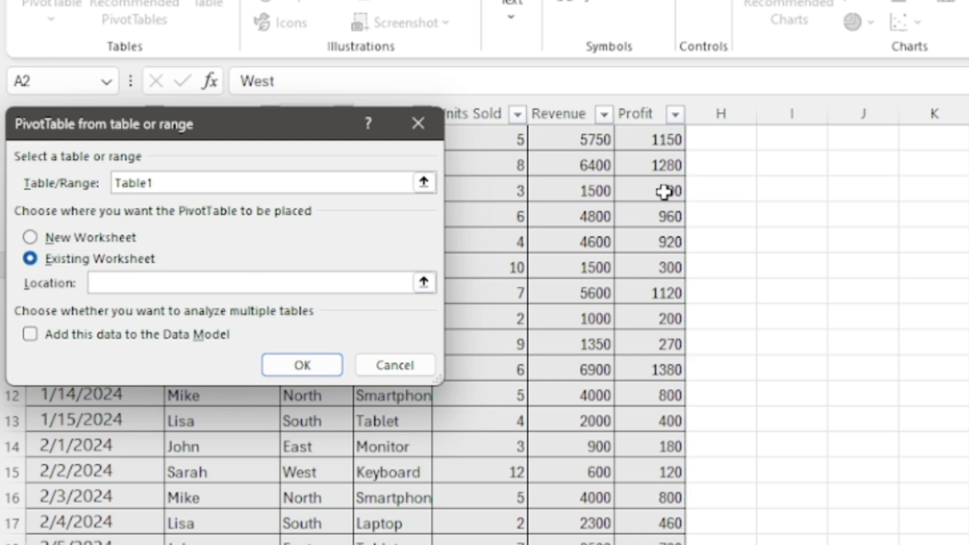
{"action": "left_click", "coordinate": [851, 188]}
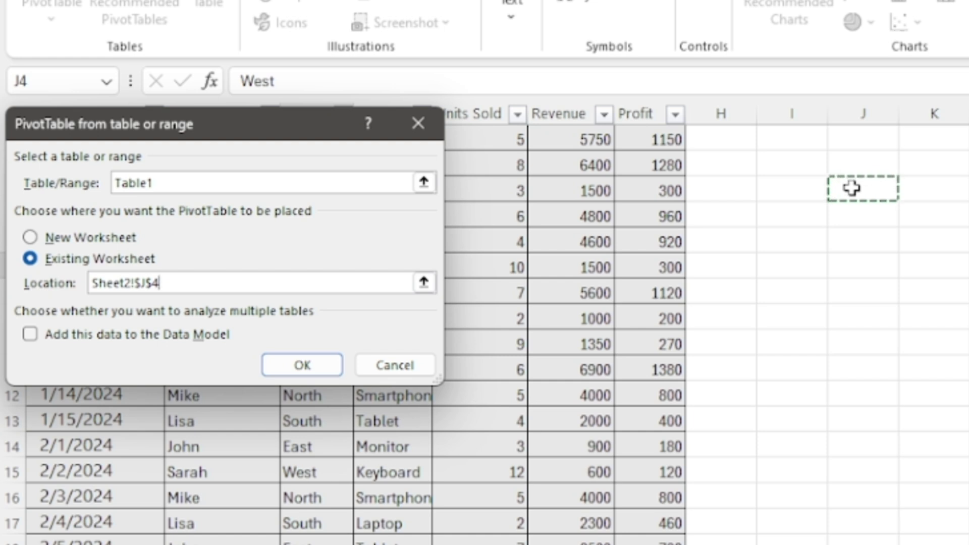
{"action": "left_click", "coordinate": [31, 239]}
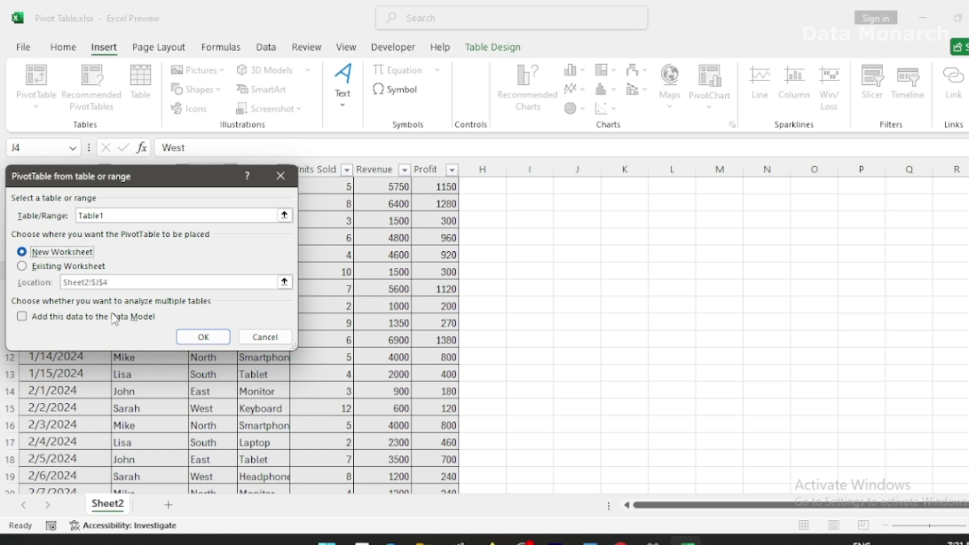
{"action": "left_click", "coordinate": [204, 338]}
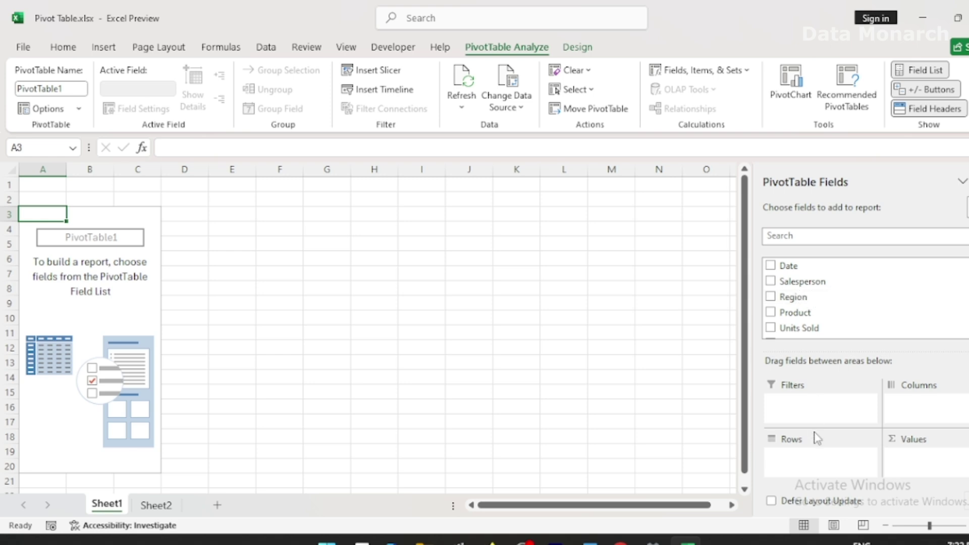
Lay out the PivotTable with Region as rows, Product as columns and Revenue as summed values.
{"action": "left_click", "coordinate": [804, 299]}
{"action": "left_click_drag", "start_coordinate": [803, 299], "coordinate": [805, 463]}
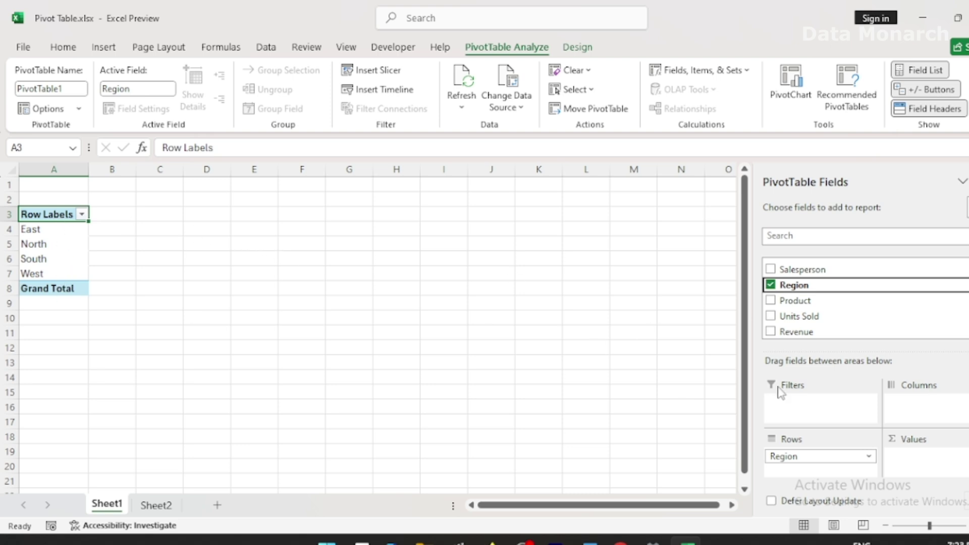
{"action": "left_click_drag", "start_coordinate": [810, 460], "coordinate": [935, 404]}
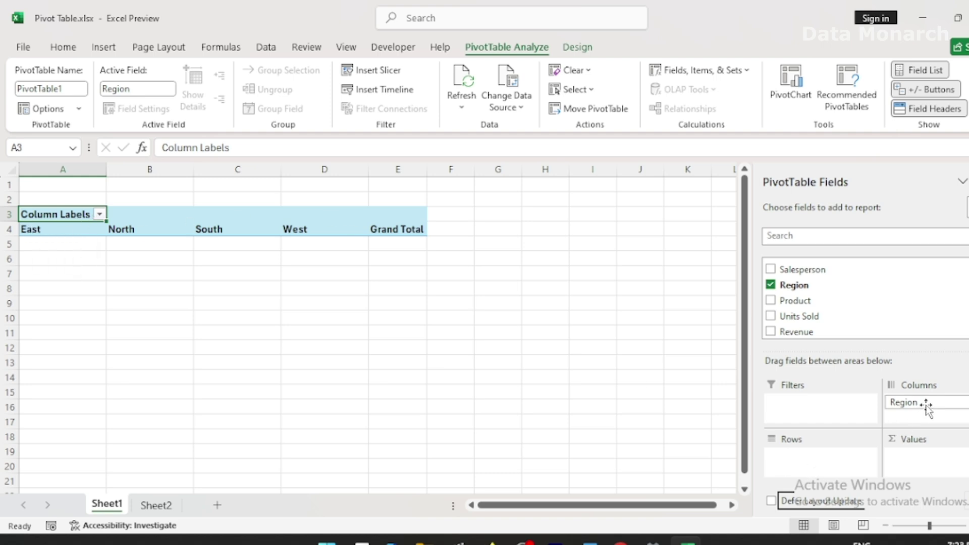
{"action": "left_click_drag", "start_coordinate": [929, 399], "coordinate": [800, 460]}
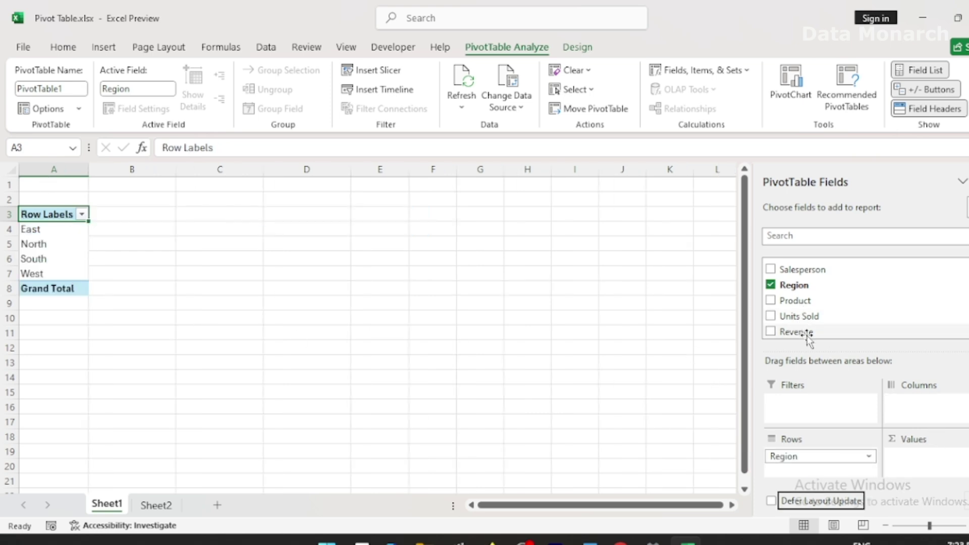
{"action": "left_click_drag", "start_coordinate": [816, 333], "coordinate": [918, 467]}
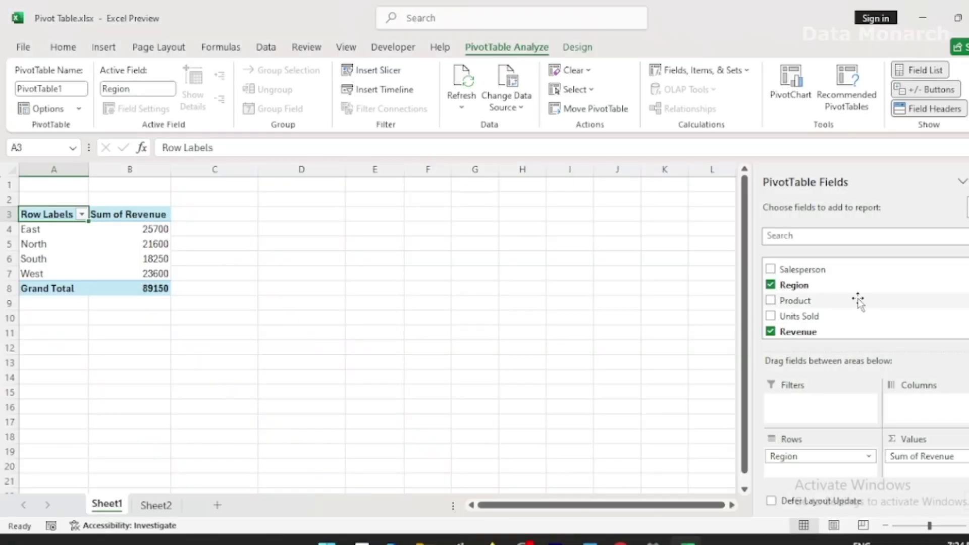
{"action": "left_click_drag", "start_coordinate": [860, 303], "coordinate": [906, 412]}
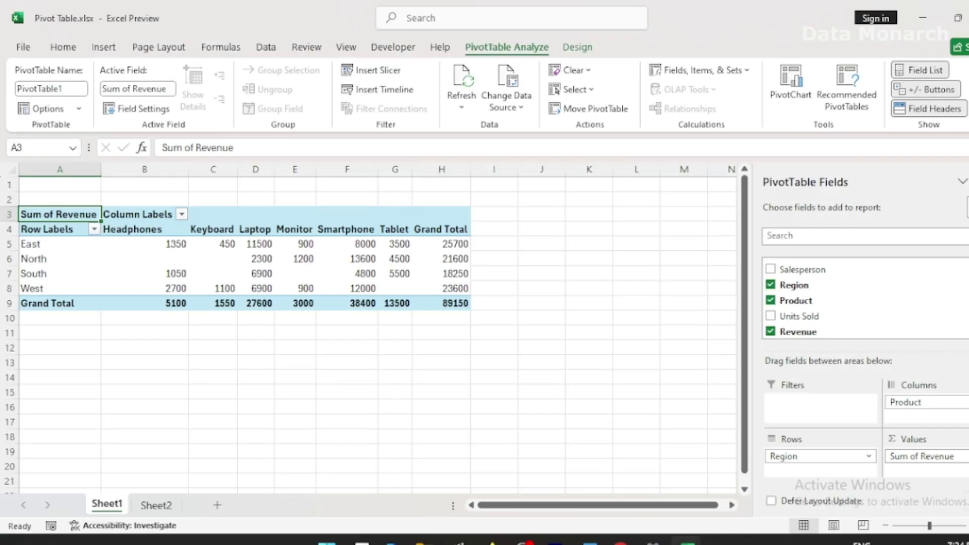
Change the Revenue value field's summary calculation to Average.
{"action": "left_click", "coordinate": [954, 457]}
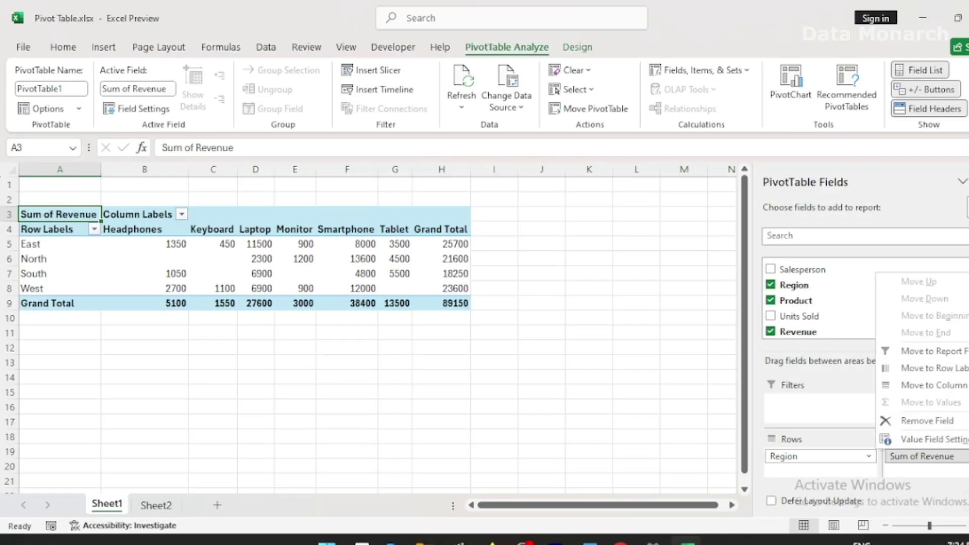
{"action": "left_click", "coordinate": [959, 439]}
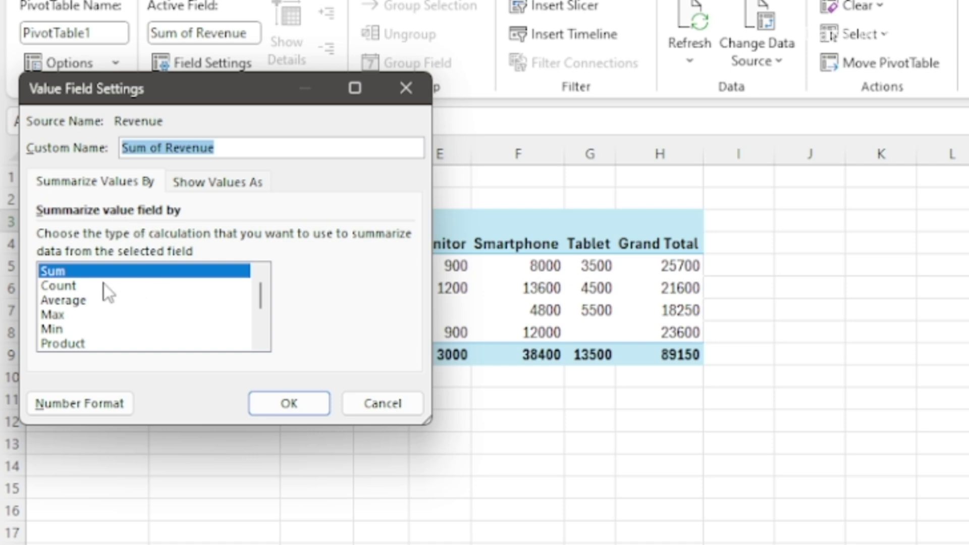
{"action": "left_click", "coordinate": [87, 276]}
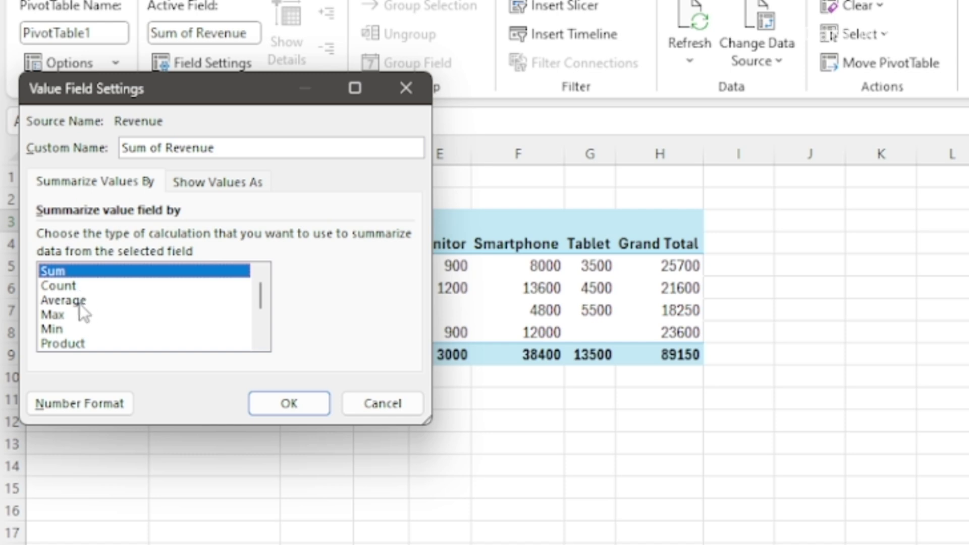
{"action": "left_click", "coordinate": [79, 304]}
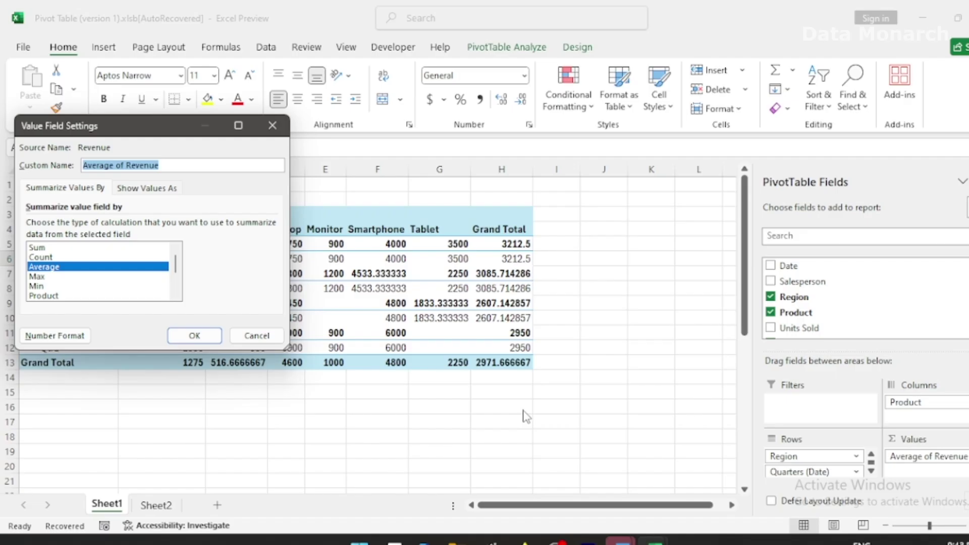
{"action": "left_click", "coordinate": [39, 281]}
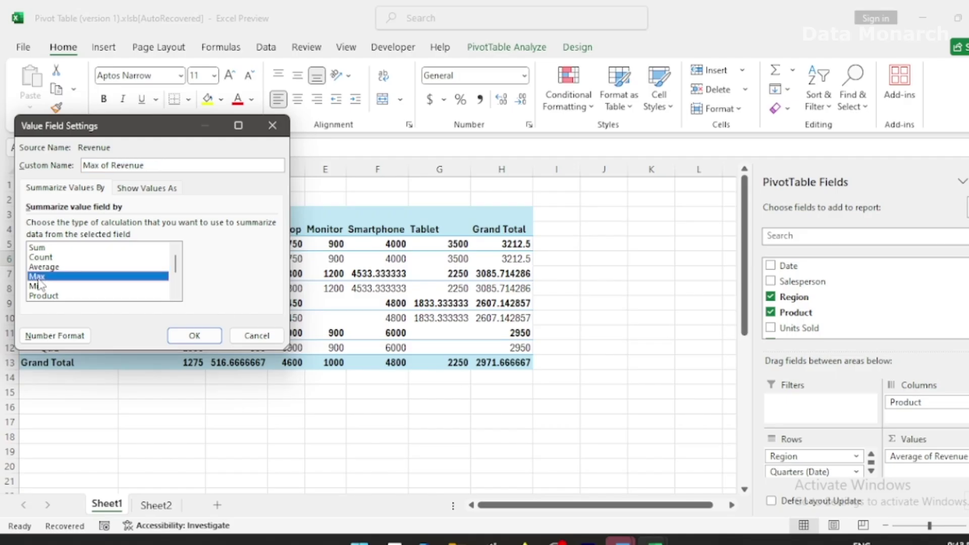
{"action": "left_click", "coordinate": [39, 286]}
{"action": "left_click", "coordinate": [49, 268]}
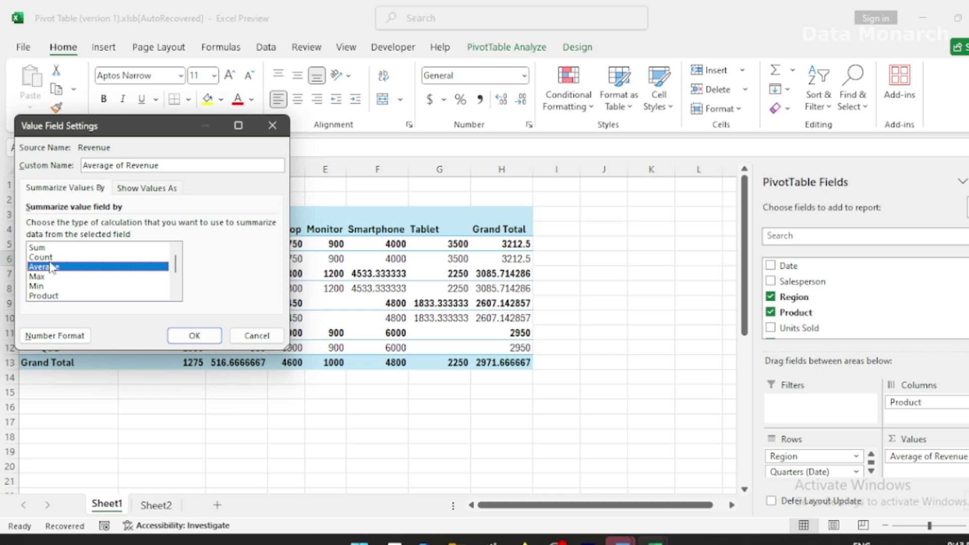
{"action": "left_click", "coordinate": [205, 336]}
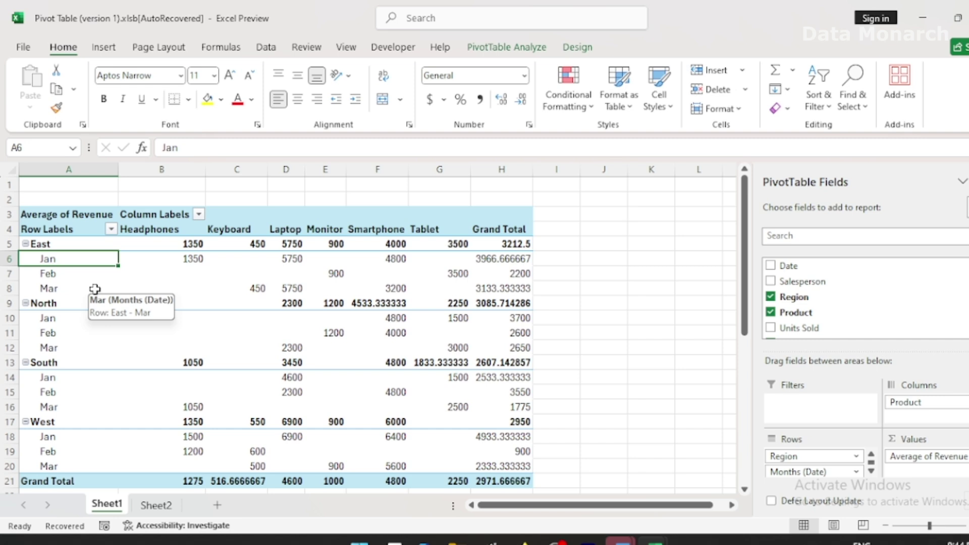
Group the PivotTable's date row labels by Quarters only, with Months deselected.
{"action": "right_click", "coordinate": [84, 266]}
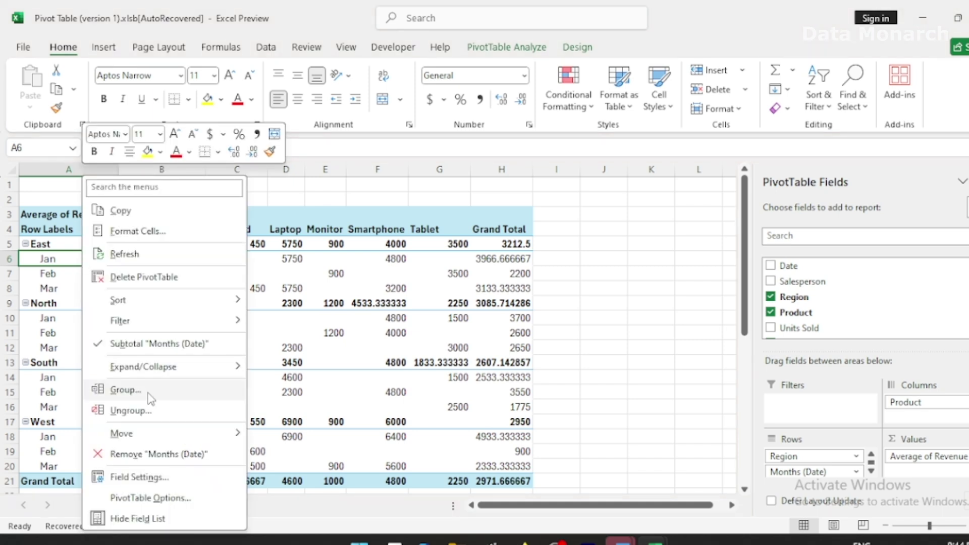
{"action": "left_click", "coordinate": [127, 390]}
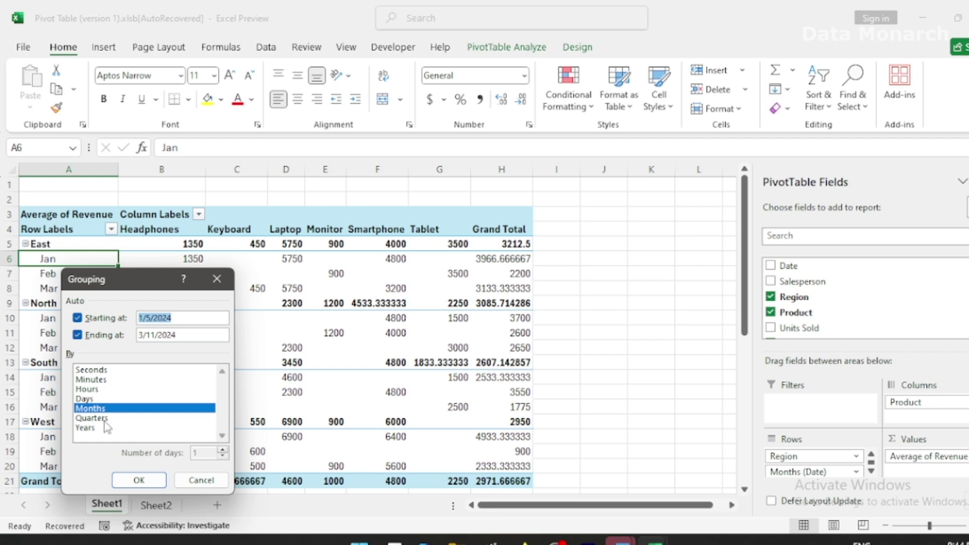
{"action": "left_click", "coordinate": [92, 418]}
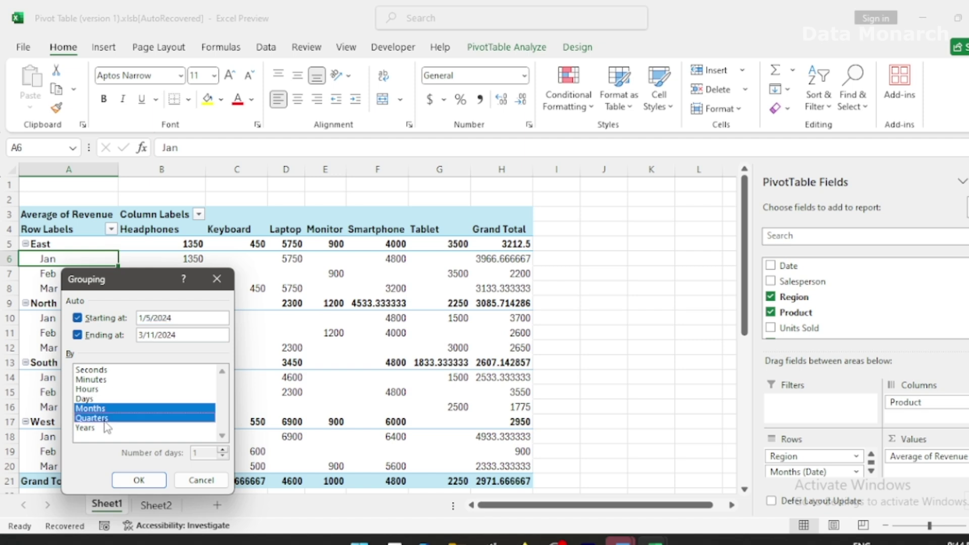
{"action": "left_click", "coordinate": [101, 413]}
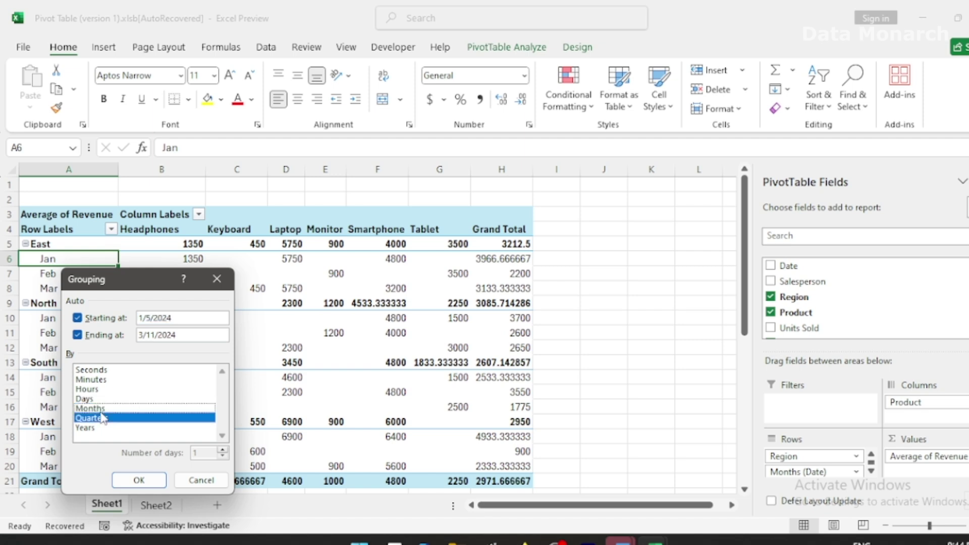
{"action": "left_click", "coordinate": [137, 480]}
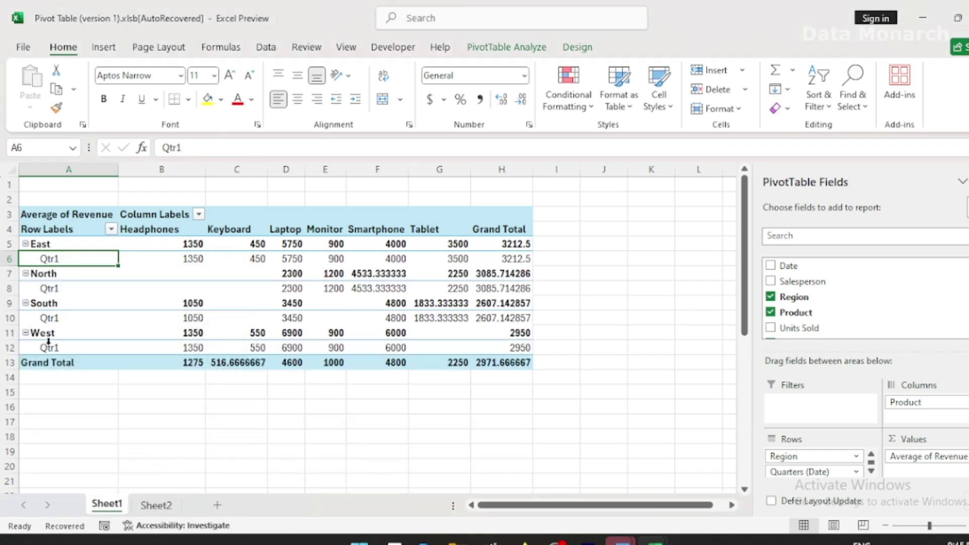